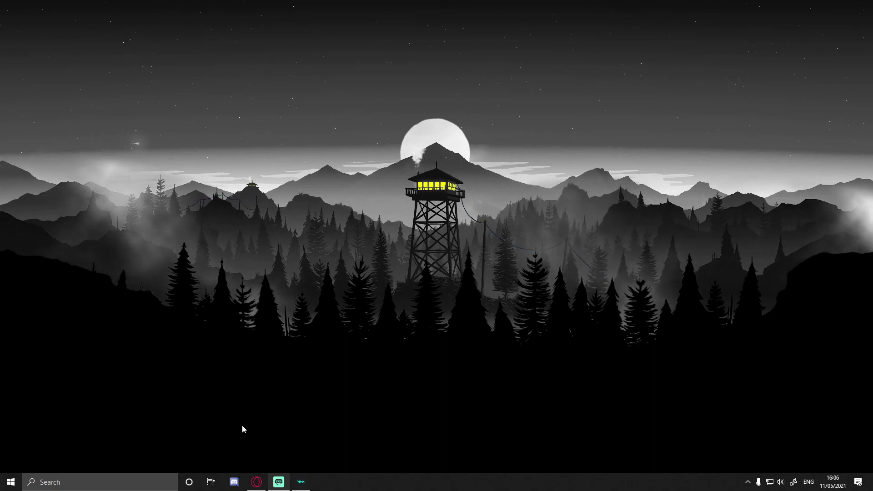
- Switch to Opera GX and review the LSPD First Response 0.4.9 page's anti-virus notice, description and version changelog
left_click(257, 482)
scroll(253, 360, "down", 3)
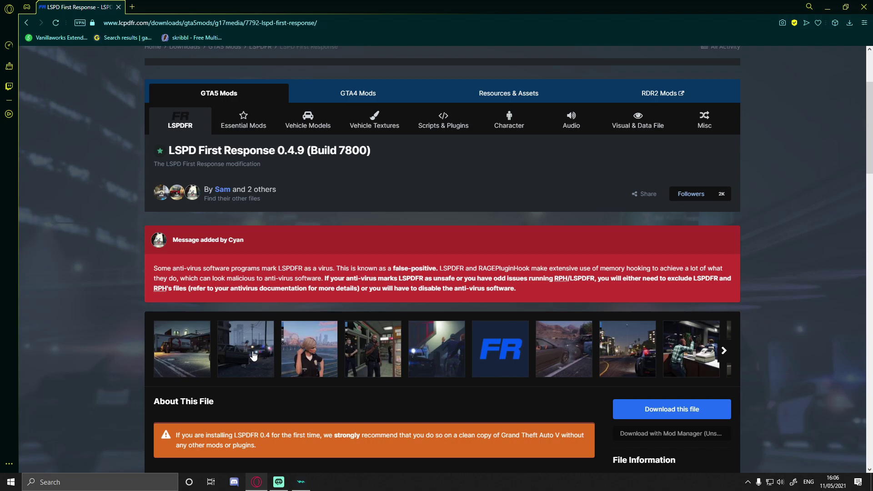
scroll(216, 243, "down", 1)
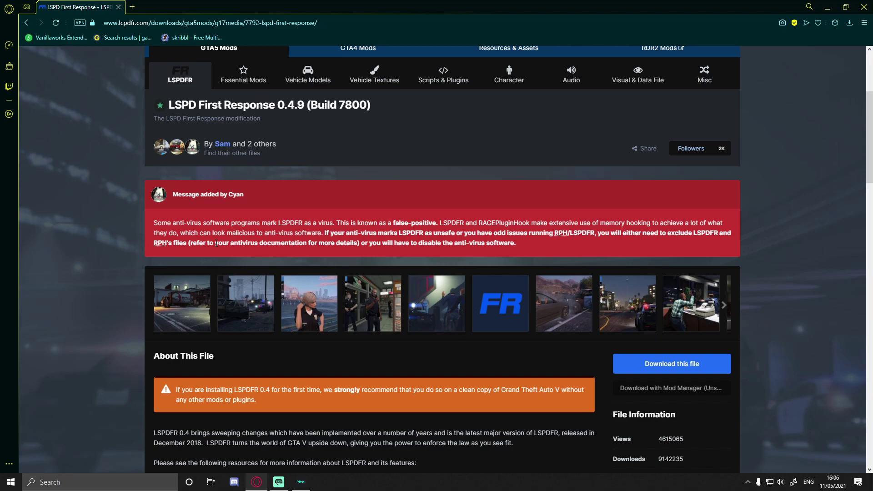
scroll(234, 267, "down", 9)
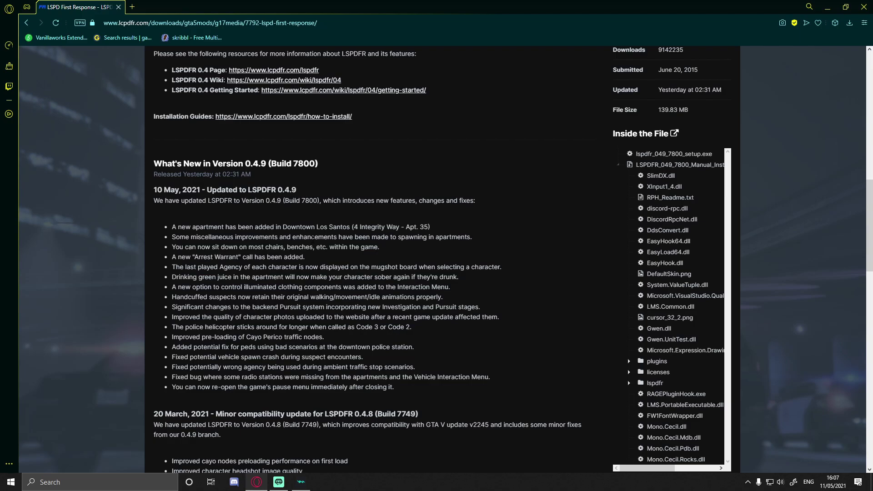
scroll(313, 237, "up", 7)
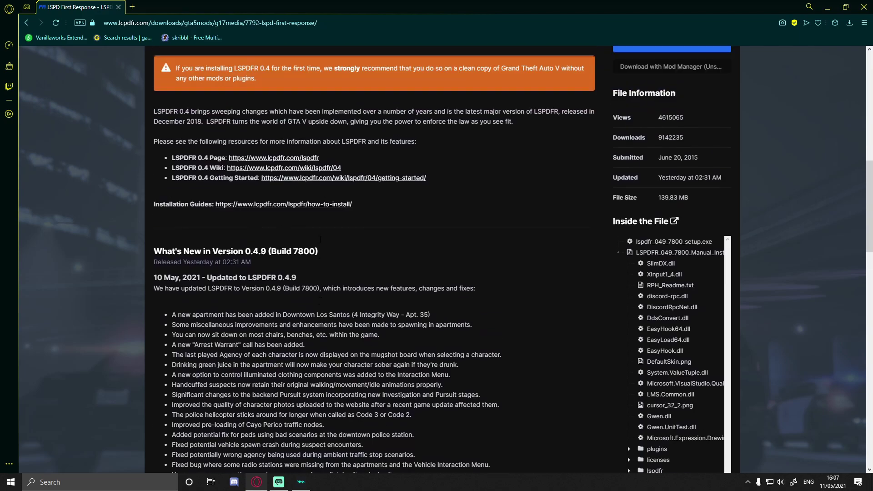
- Agree to the LSPDFR licence terms and download LSPDFR_049_7800_Manual_Install.zip
left_click(664, 272)
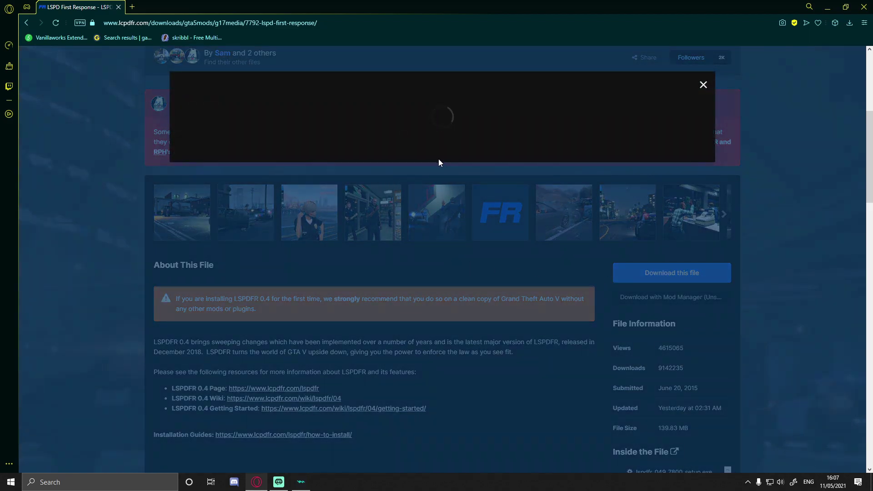
scroll(455, 230, "down", 14)
scroll(456, 233, "down", 15)
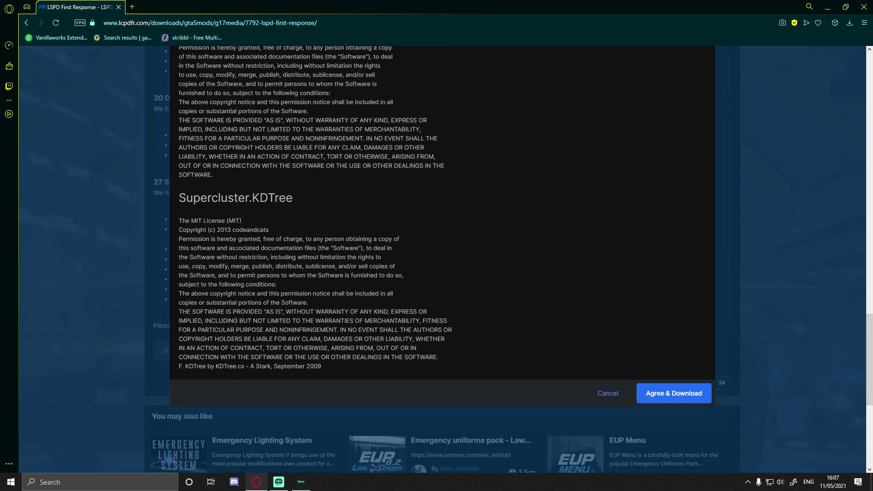
scroll(598, 212, "up", 3)
left_click(668, 251)
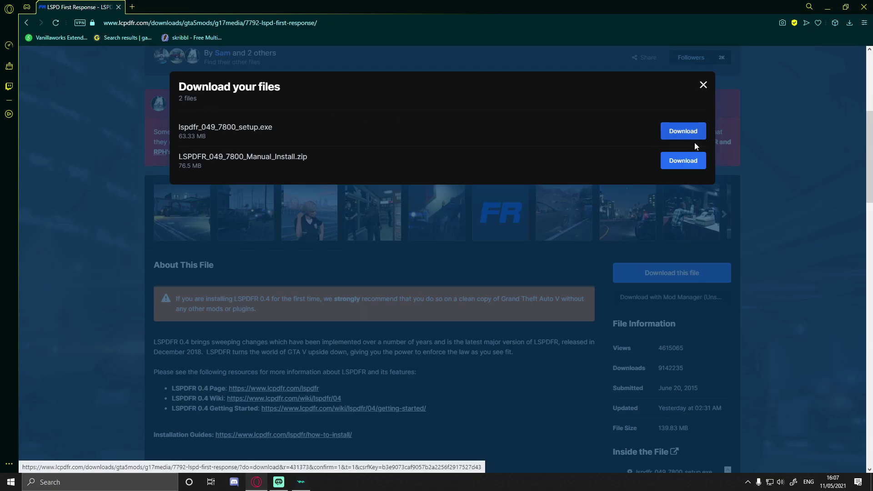
left_click(683, 161)
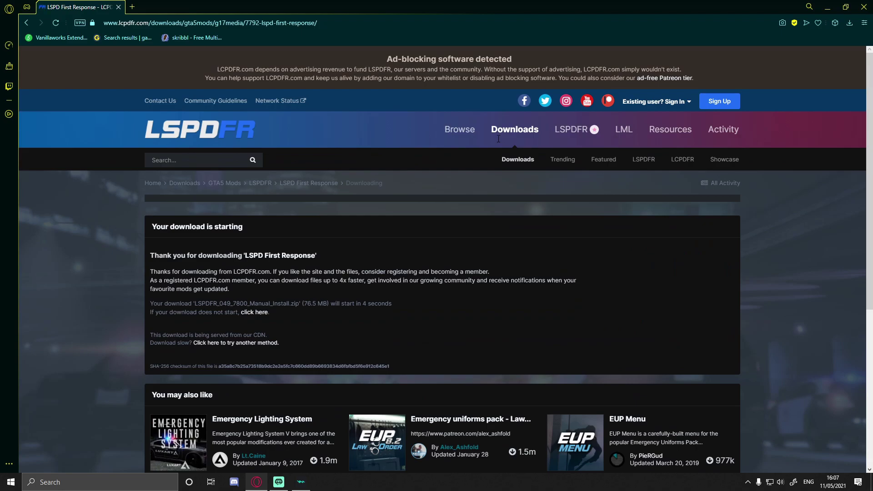
left_click(261, 313)
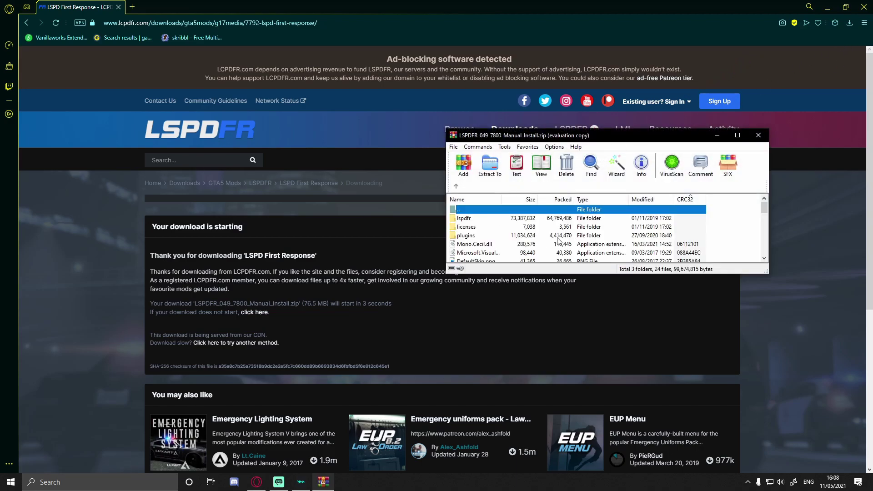
- Move and enlarge the LSPDFR archive window to show more of its files, and minimise the browser
left_click(507, 212)
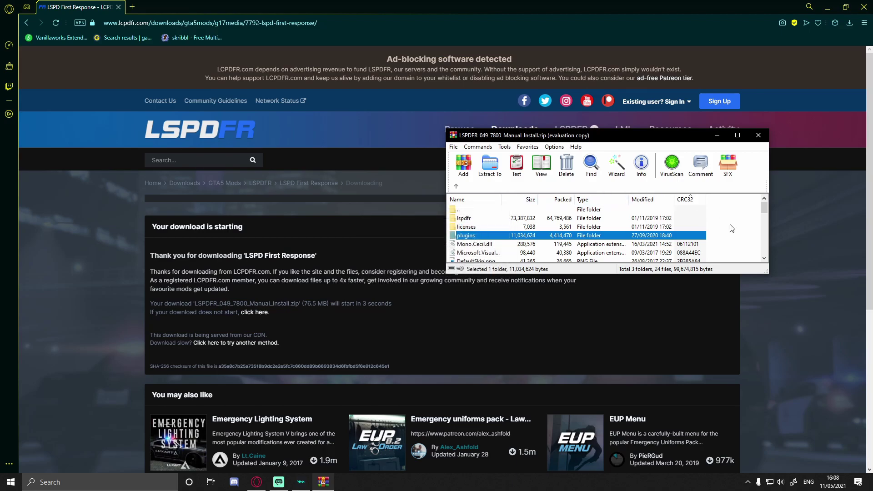
left_click_drag(581, 138, 453, 94)
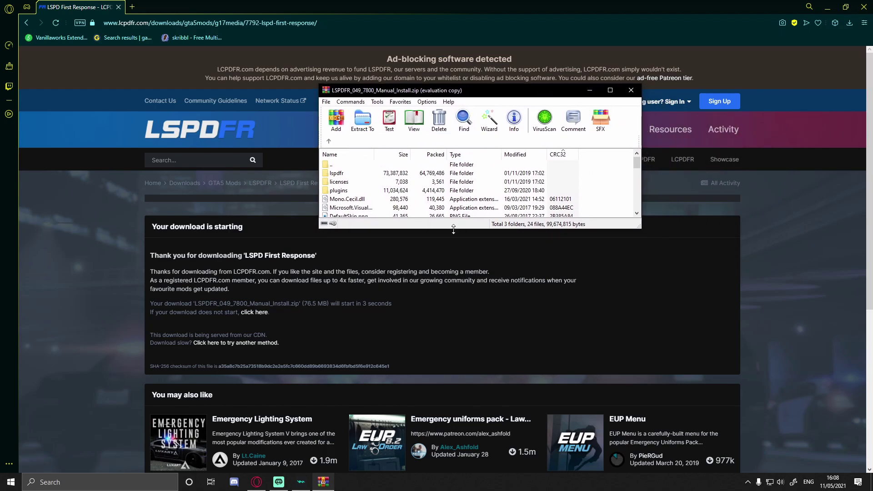
left_click_drag(422, 228, 422, 327)
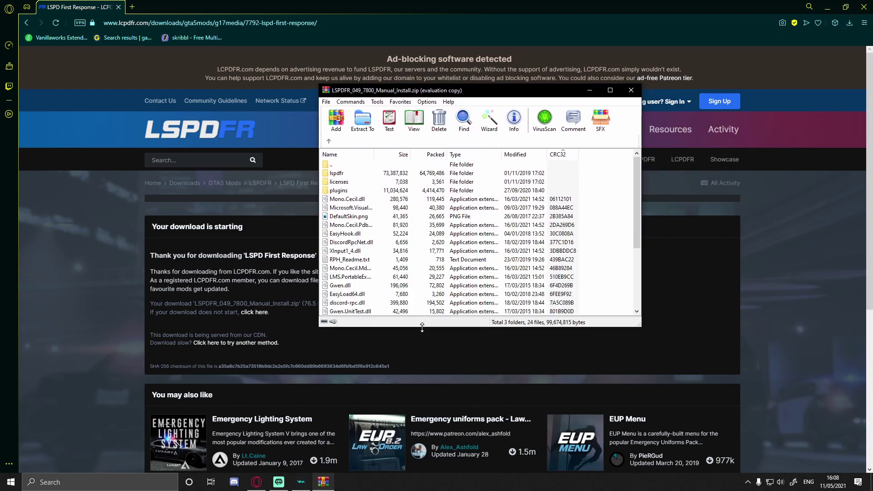
left_click(828, 7)
- Open File Explorer and go to the tank (C:) drive
left_click(91, 482)
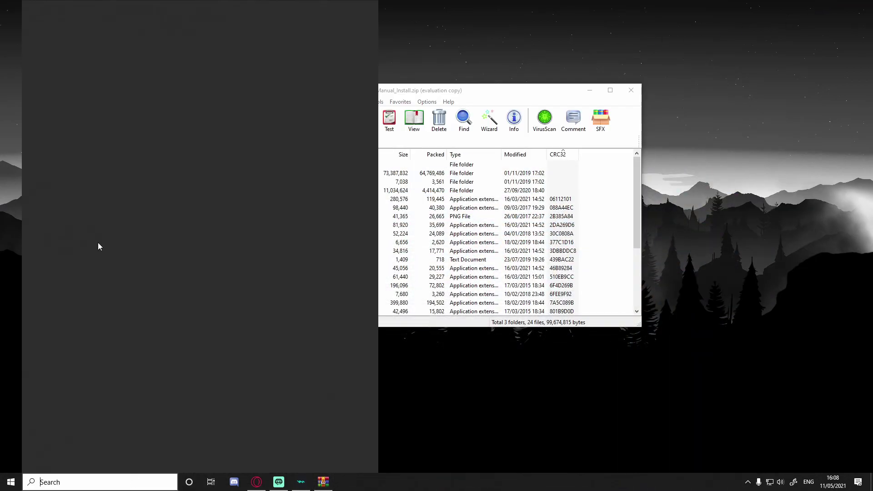
key("Escape")
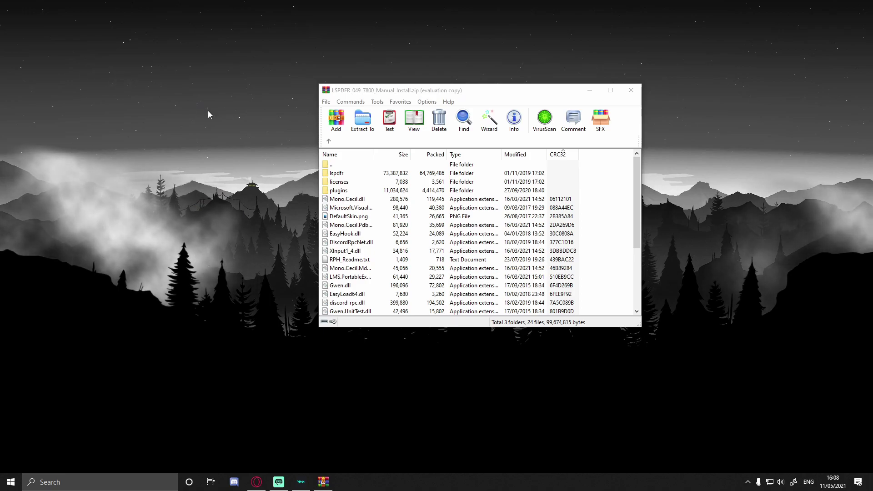
left_click(111, 481)
left_click(111, 119)
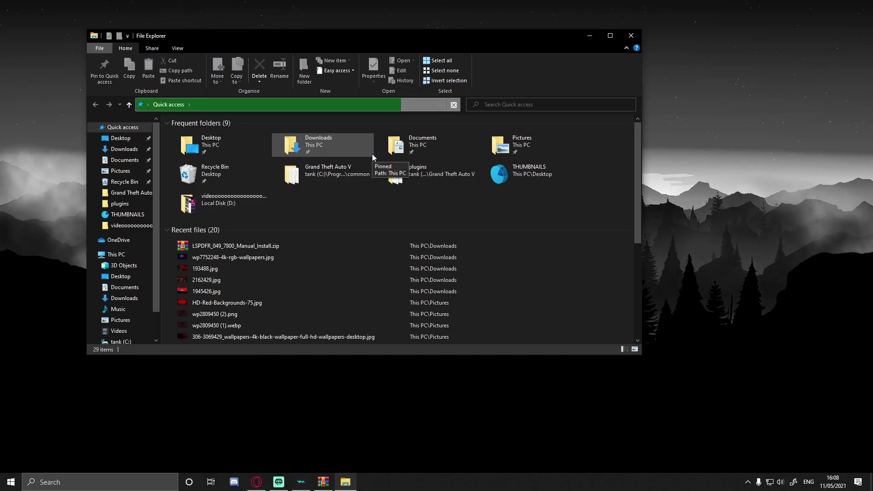
scroll(125, 282, "down", 2)
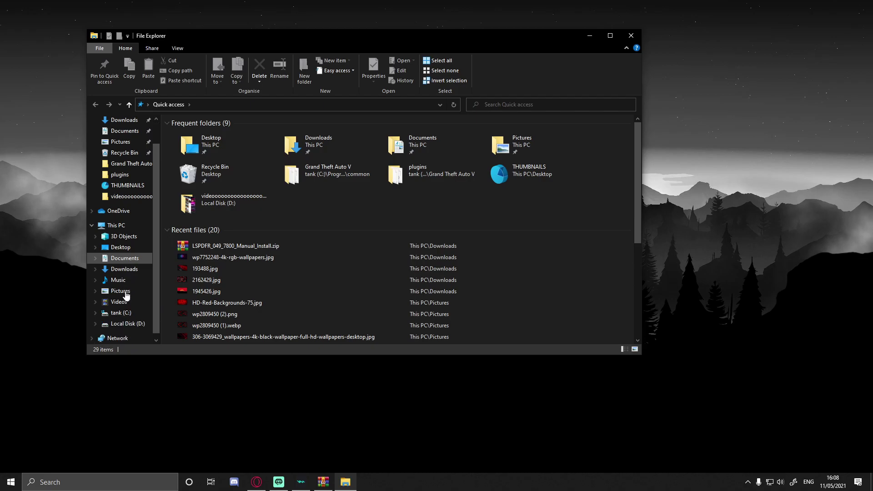
left_click(129, 305)
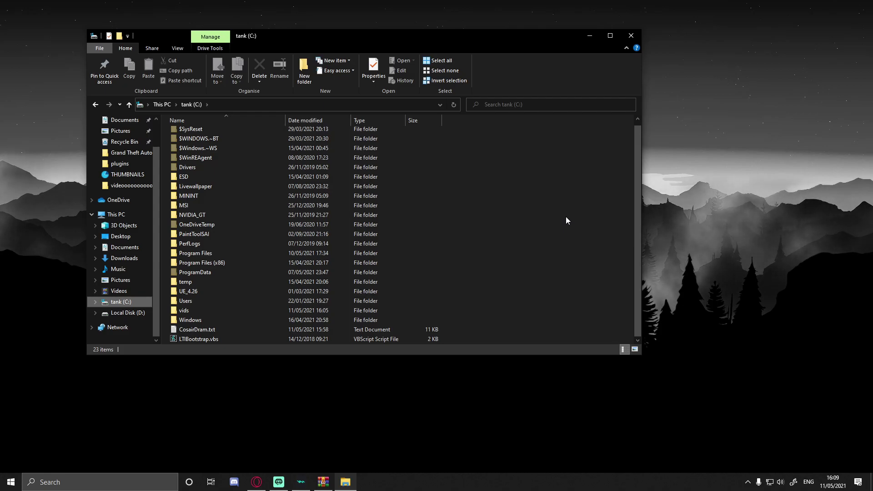
- Open the Grand Theft Auto V game folder under Program Files (x86), Steam, steamapps, common
left_click(246, 262)
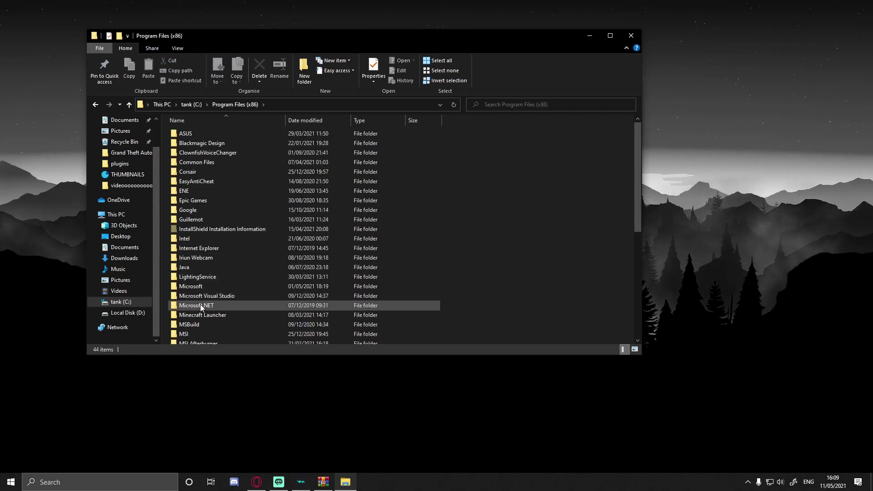
scroll(200, 304, "down", 3)
double_click(186, 323)
double_click(194, 305)
double_click(192, 277)
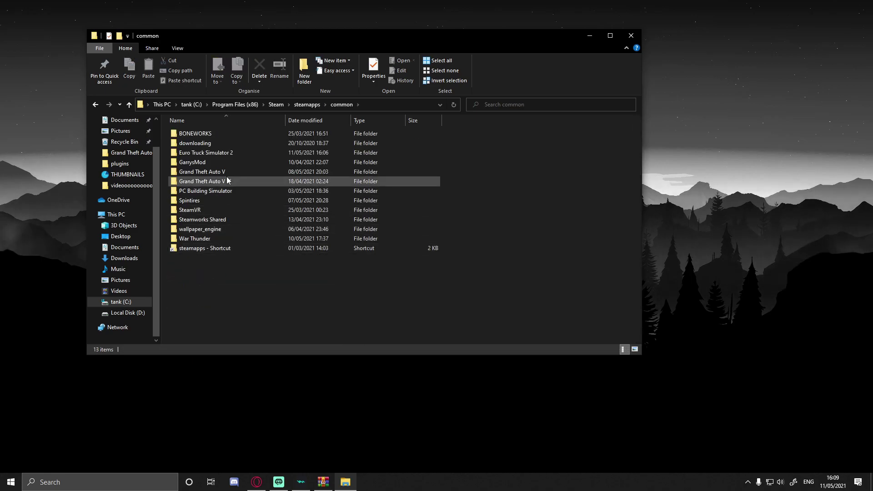
mouse_move(227, 177)
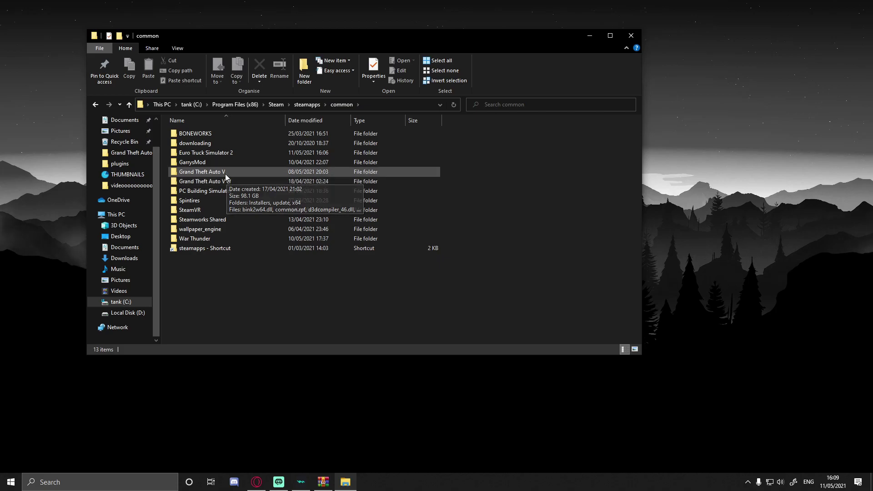
double_click(229, 178)
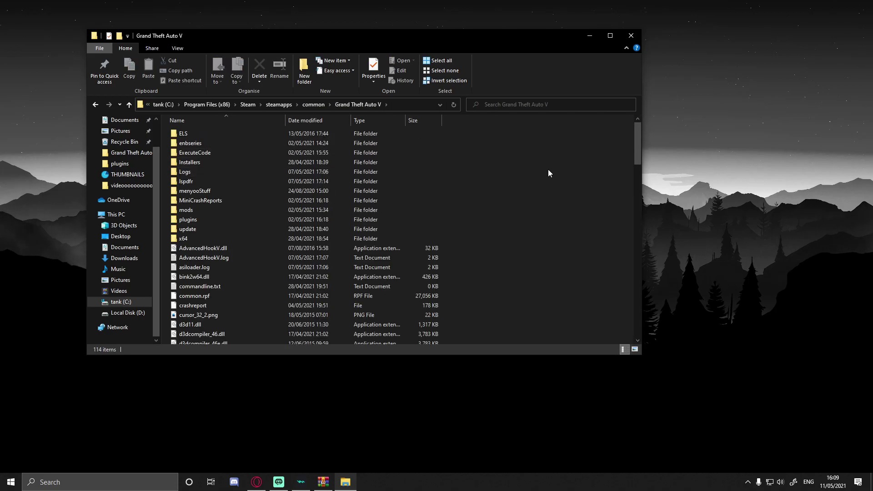
- Extract the LSPDFR archive's contents, except the licenses folder, into the Grand Theft Auto V folder, replacing the existing files
left_click_drag(317, 46, 264, 35)
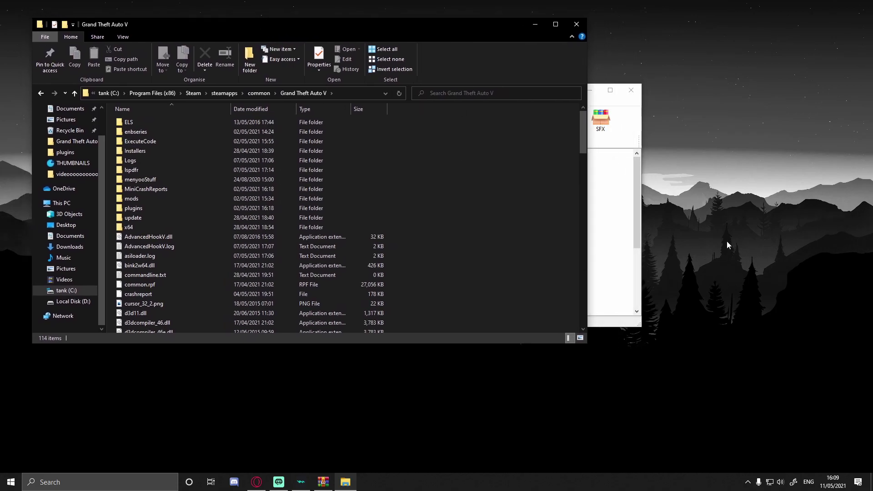
left_click(624, 126)
left_click_drag(405, 84, 569, 66)
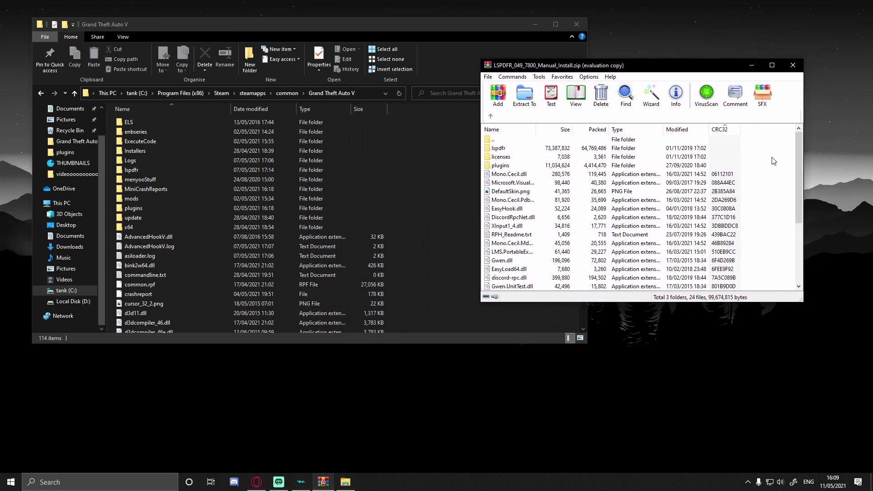
left_click_drag(761, 142, 621, 338)
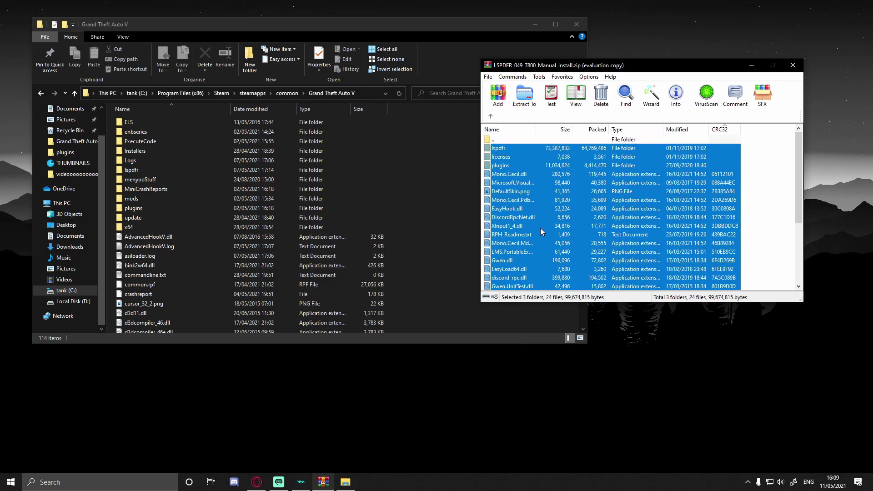
left_click(505, 156, "ctrl")
left_click_drag(685, 225, 434, 241)
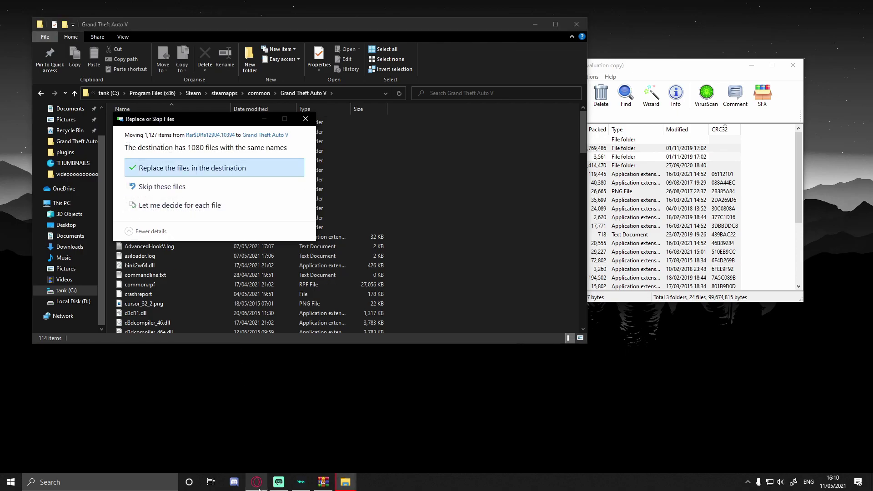
left_click(154, 176)
- Switch to Opera GX and find the RAGE Plugin Hook website in a new tab by searching for "rage"
right_click(256, 482)
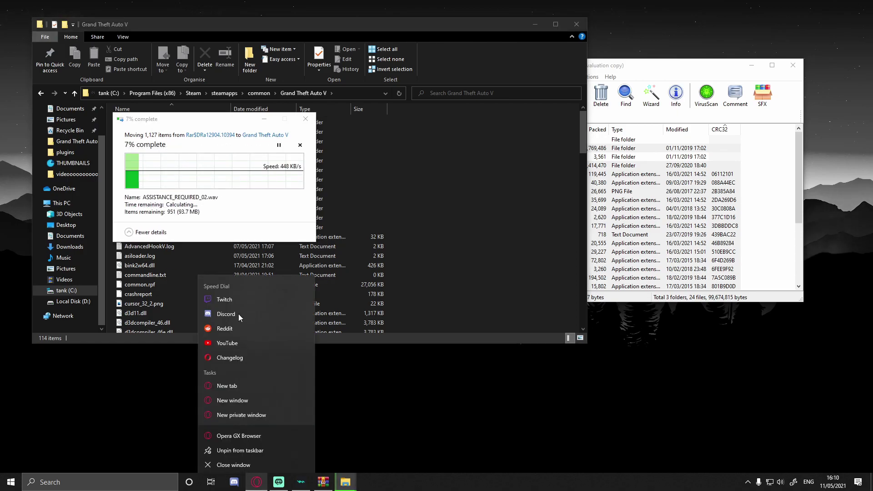
left_click(203, 120)
left_click(257, 482)
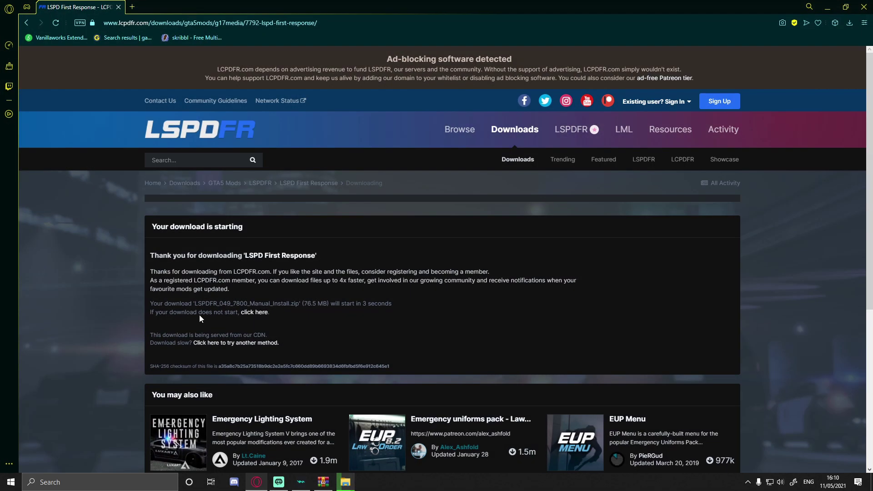
left_click(131, 7)
left_click(375, 91)
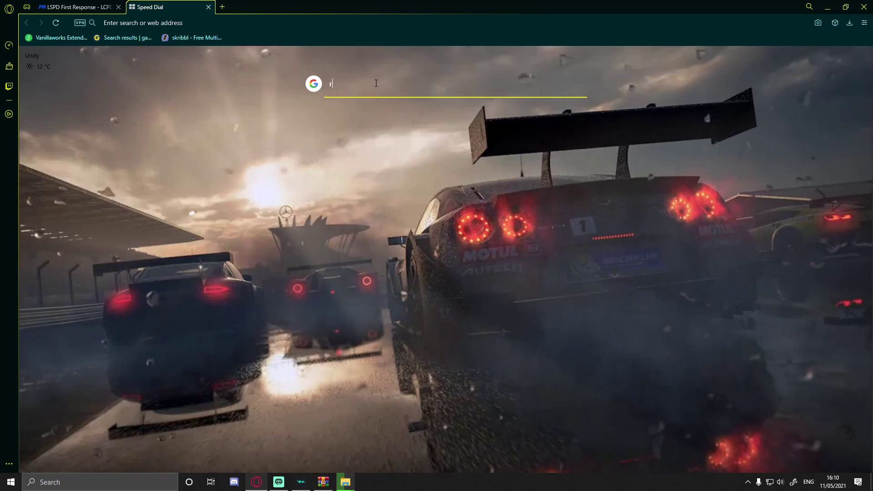
type("rage")
left_click(385, 129)
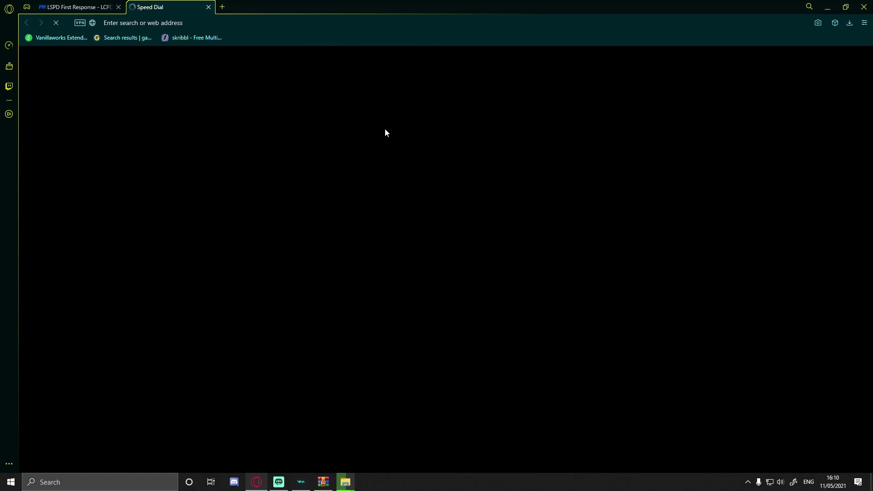
left_click(129, 160)
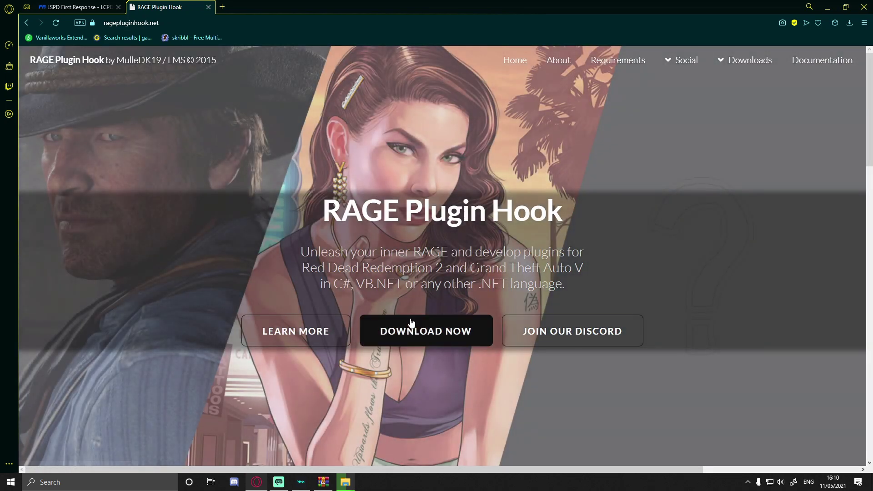
- Download RAGE Plugin Hook 1.86.1288.16169 for Grand Theft Auto V (Legacy) and open the downloaded zip in WinRAR
left_click(413, 333)
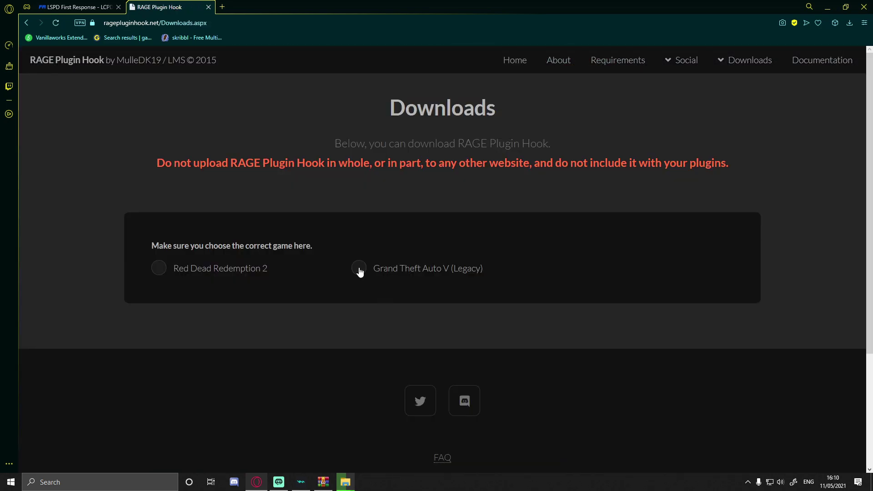
left_click(359, 268)
scroll(312, 237, "down", 2)
scroll(470, 193, "down", 3)
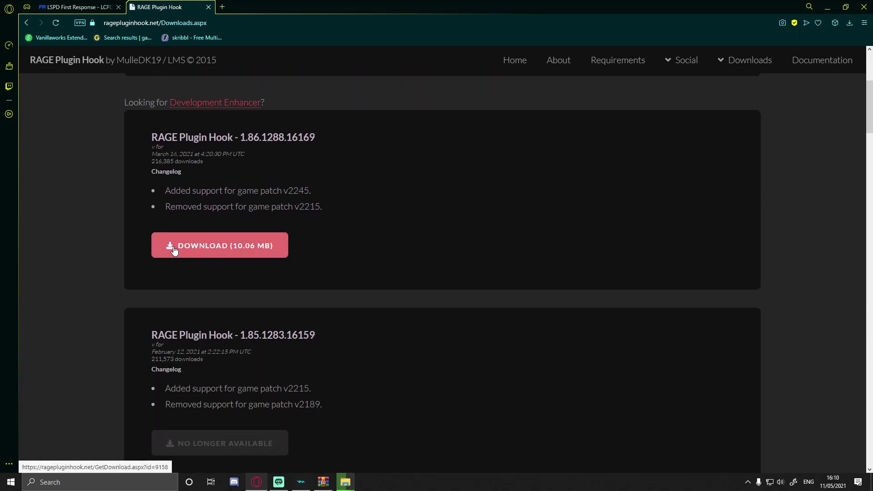
left_click(173, 250)
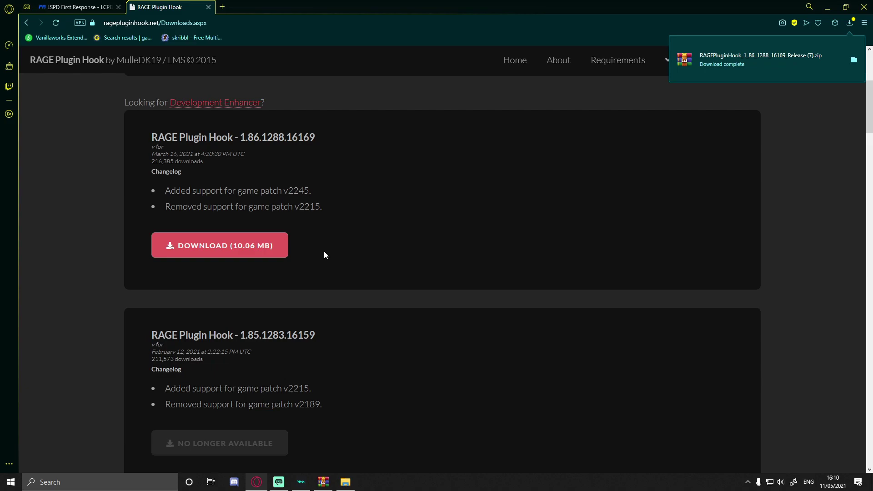
left_click(731, 73)
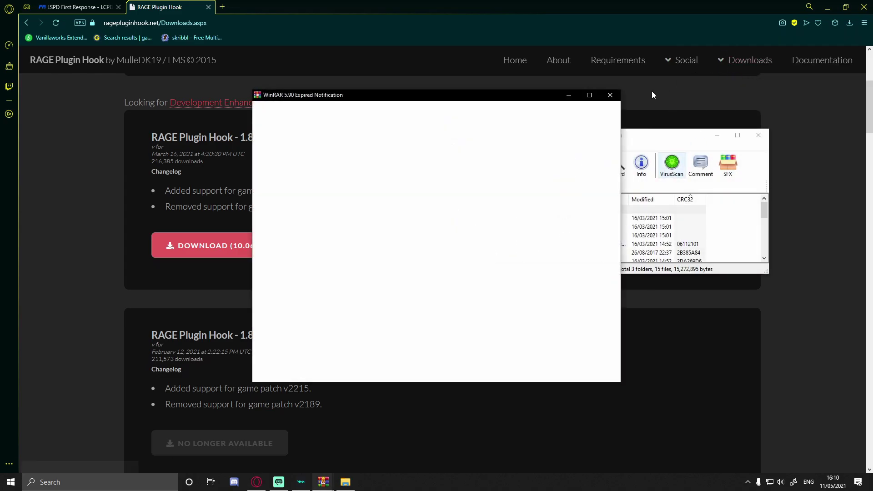
left_click(610, 95)
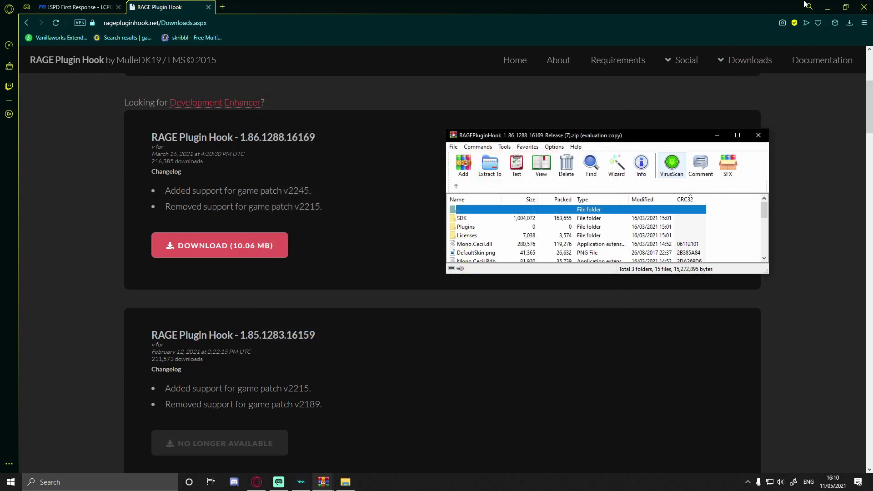
- Minimize the browser, close the LSPDFR archive, and place the RAGE Plugin Hook archive window beside the Grand Theft Auto V folder
left_click(828, 9)
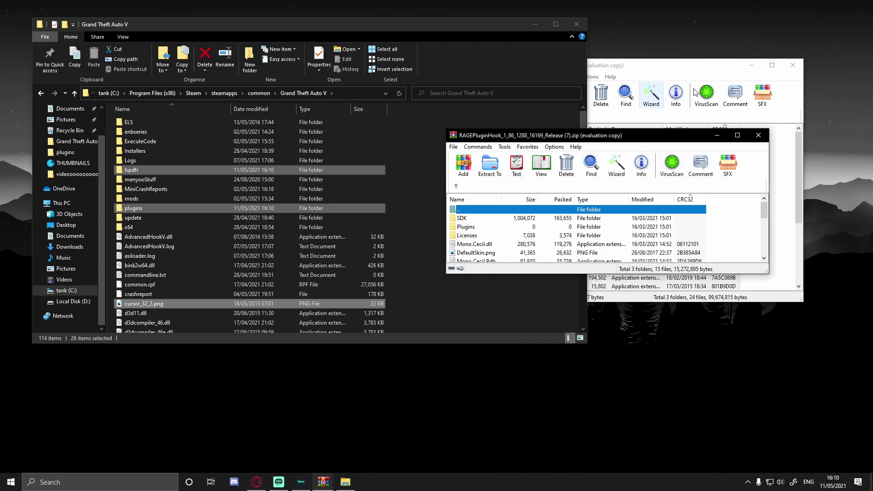
left_click(661, 73)
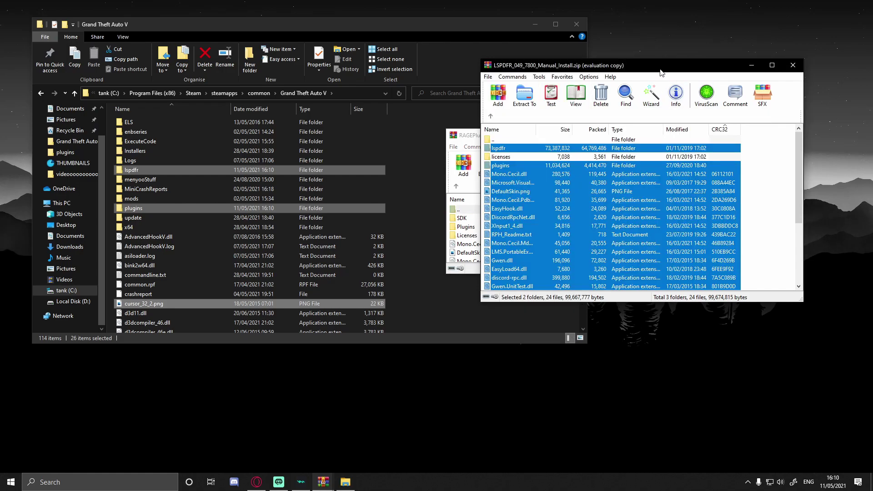
left_click(792, 65)
left_click_drag(492, 135, 503, 88)
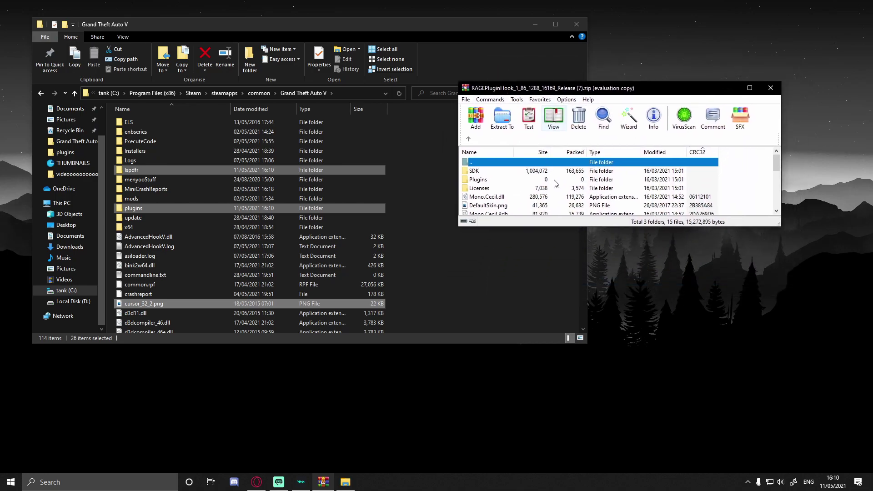
- Extract the RAGE Plugin Hook archive's contents, except the SDK and Licenses folders, into the Grand Theft Auto V folder, replacing the existing files
left_click_drag(742, 173, 677, 260)
scroll(525, 176, "up", 5)
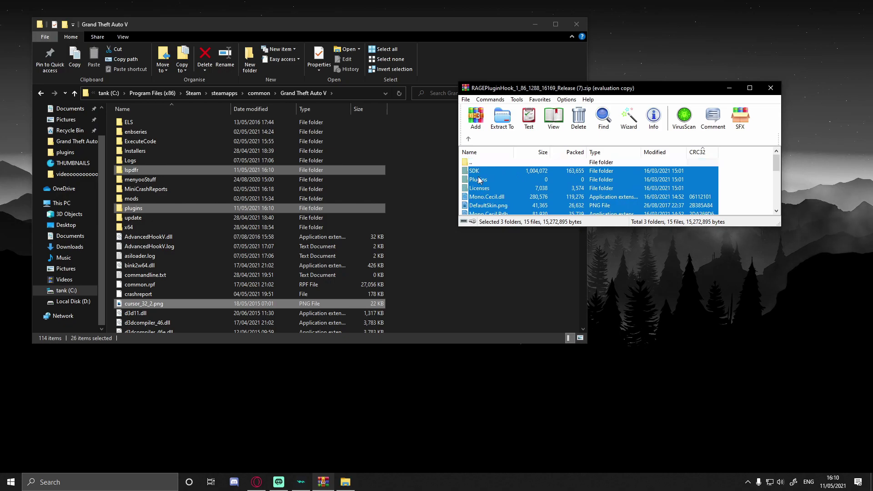
left_click(477, 170, "ctrl")
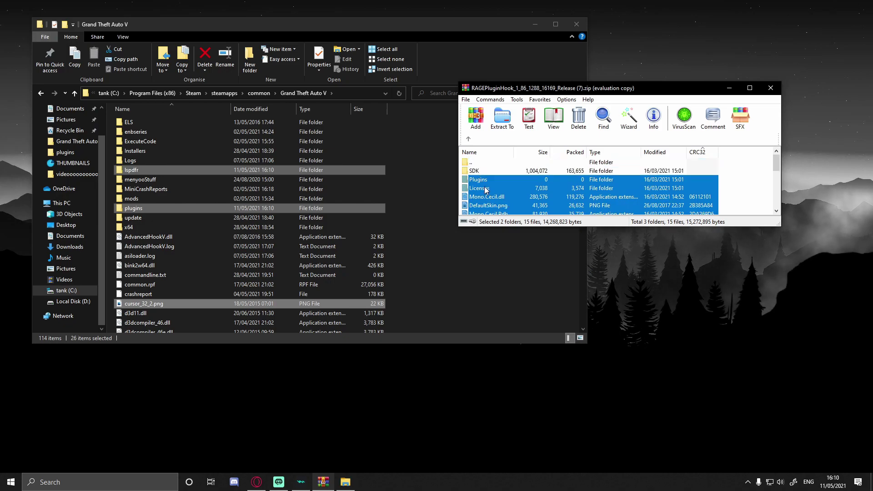
left_click(480, 187, "ctrl")
left_click_drag(582, 211, 483, 287)
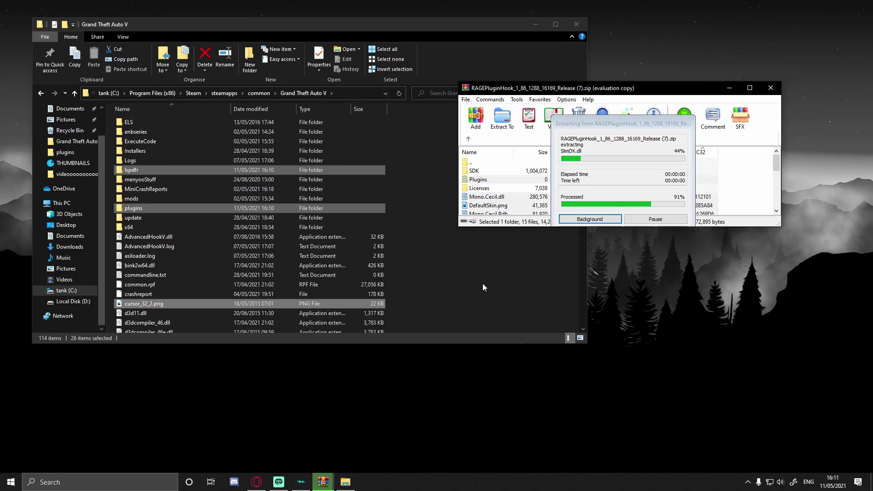
left_click(435, 168)
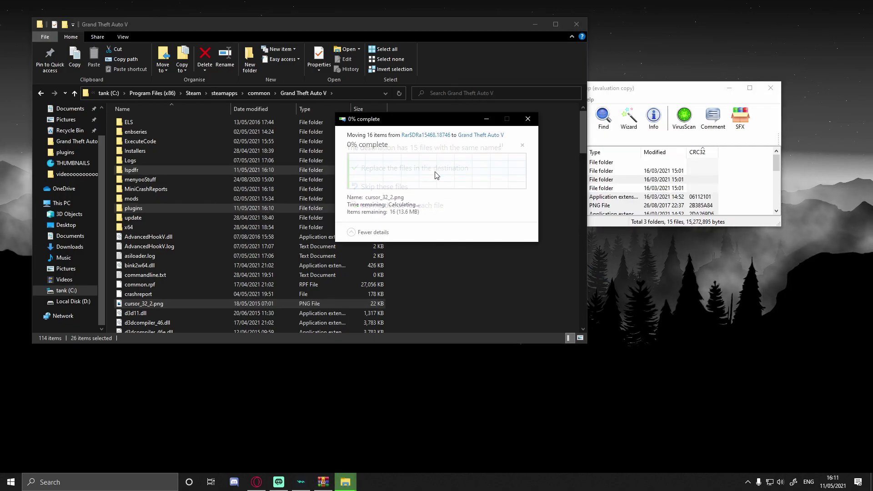